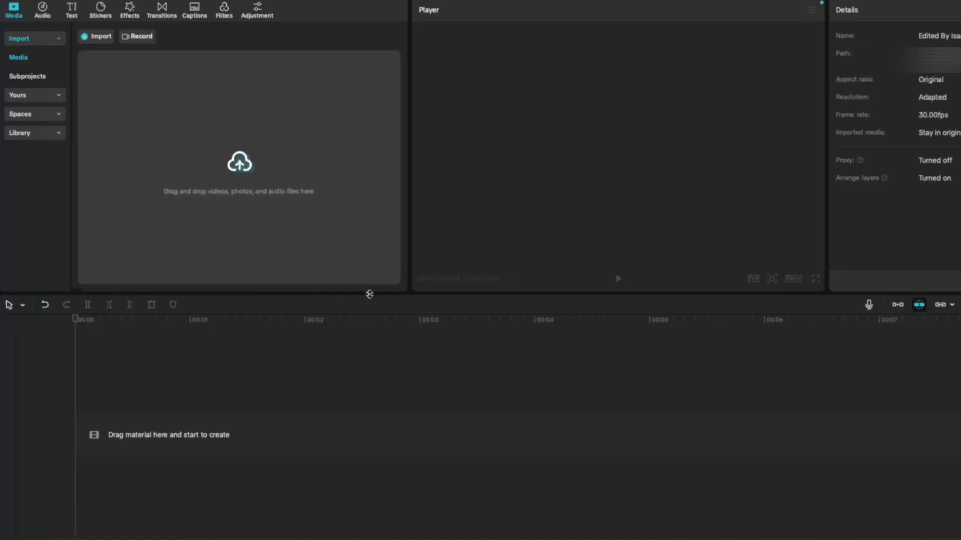
- Add a default text clip to the timeline and replace its wording with the editor's first name in lowercase
click(75, 11)
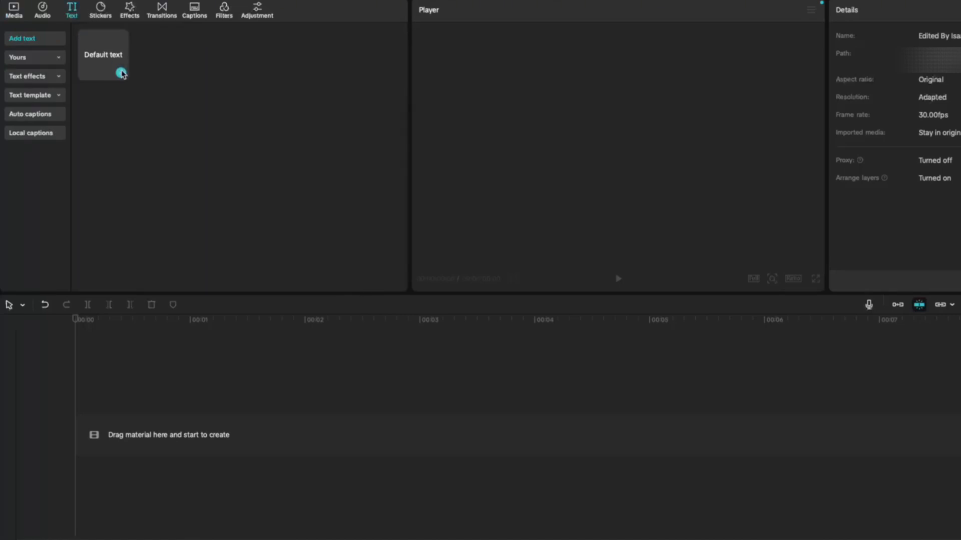
click(122, 74)
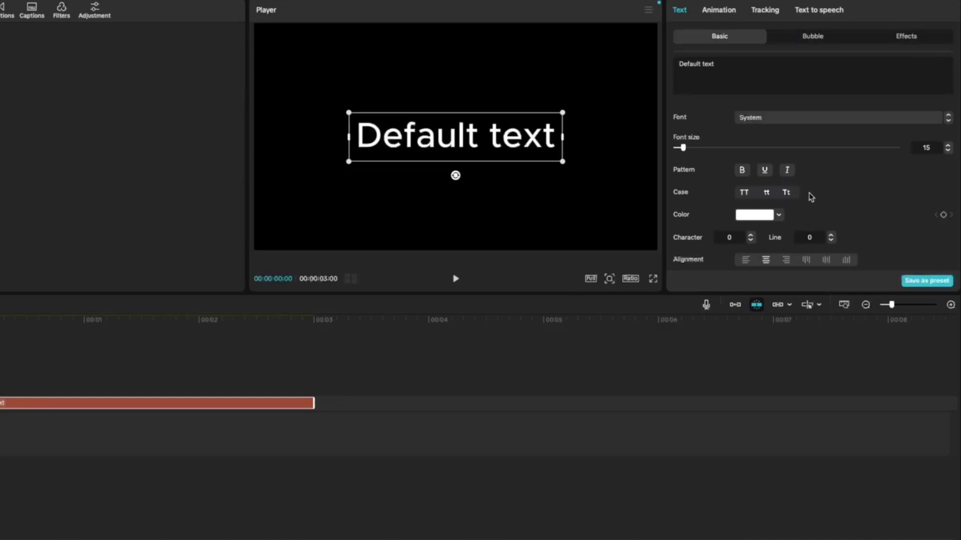
drag(728, 64, 664, 67)
text(isaac)
mouse_move(479, 139)
mouse_down()
mouse_move(507, 133)
mouse_move(462, 170)
mouse_move(504, 100)
mouse_move(533, 167)
mouse_move(472, 122)
mouse_move(563, 133)
mouse_move(408, 170)
mouse_move(394, 205)
mouse_move(481, 141)
mouse_up()
- Browse the preset fonts and set the text's font to Montra-Regular
click(769, 117)
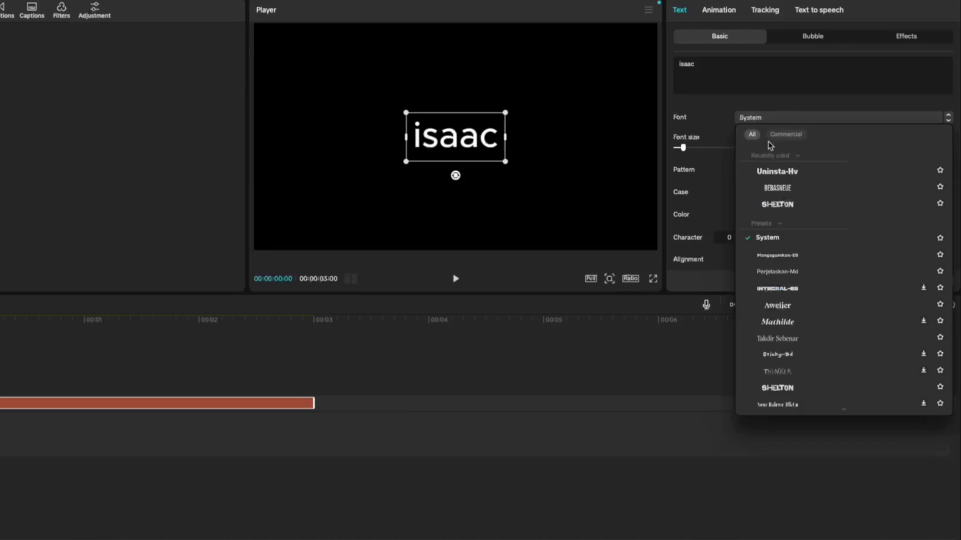
scroll(788, 252, down, 1)
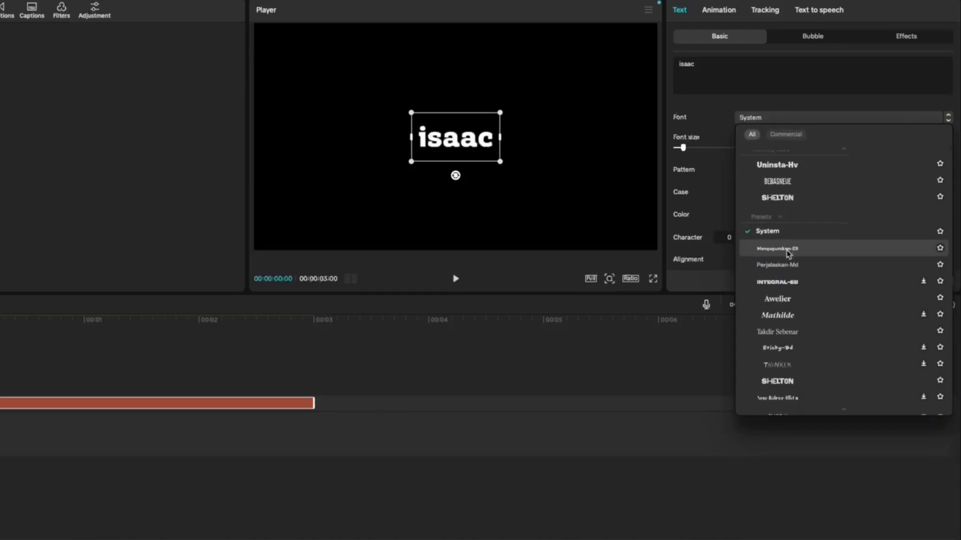
scroll(788, 258, down, 5)
scroll(787, 254, up, 5)
scroll(801, 275, down, 15)
scroll(800, 275, down, 15)
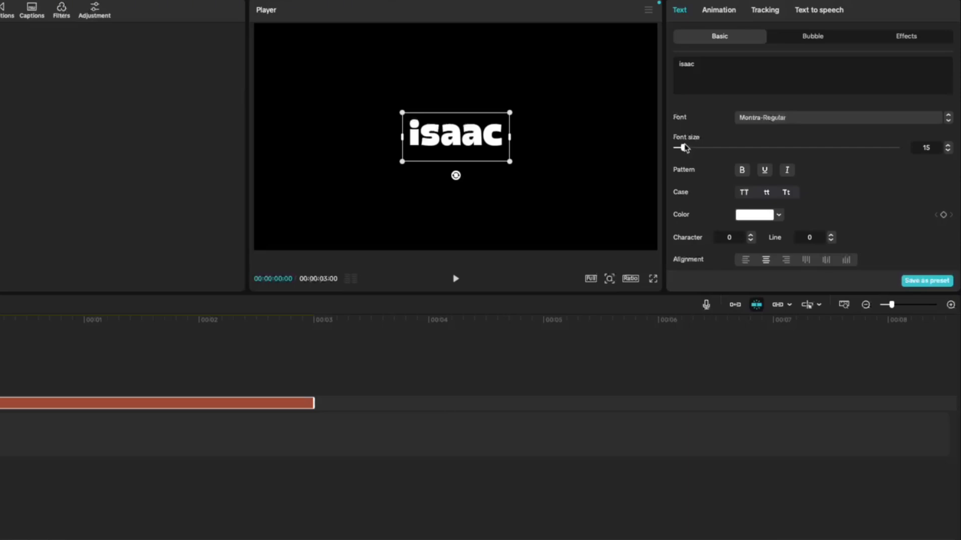
- Set the font size to 10 and scale the text up in the preview
mouse_move(686, 149)
mouse_down()
mouse_move(695, 149)
mouse_move(677, 148)
mouse_up()
drag(483, 122, 570, 87)
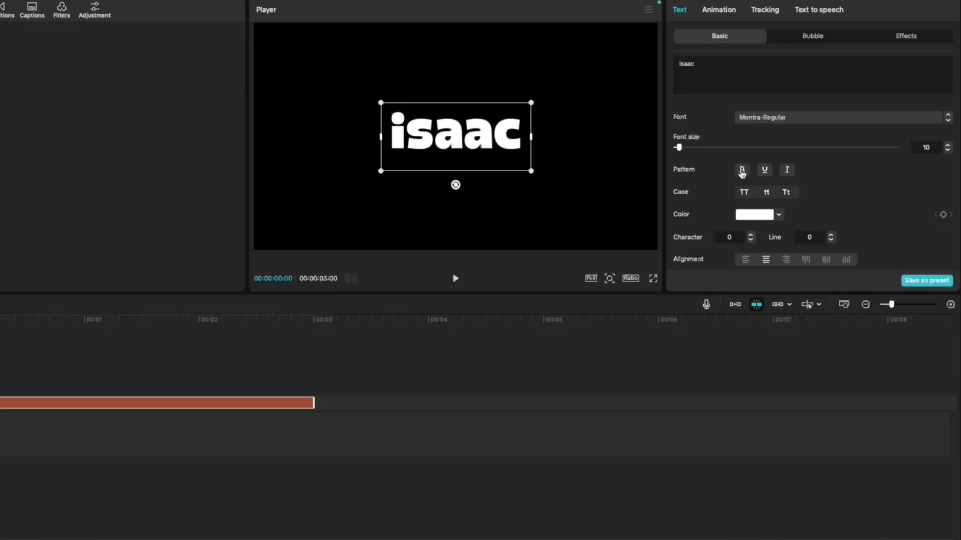
- Try the bold and underline patterns and the case options, and set the text to uppercase
click(743, 172)
click(765, 171)
click(743, 192)
click(766, 192)
click(787, 193)
click(744, 192)
- Change the text's color to bright red
scroll(761, 190, down, 2)
click(754, 152)
click(752, 154)
click(752, 154)
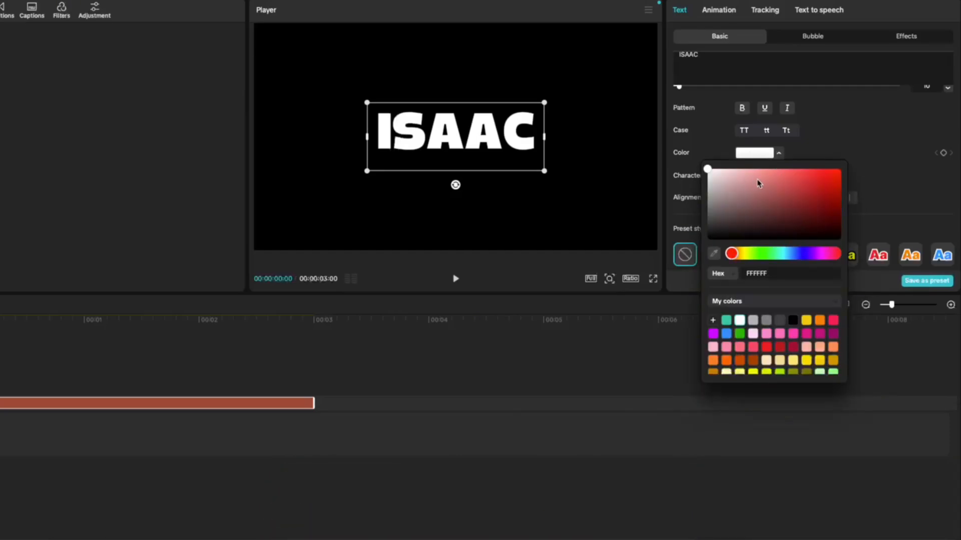
click(792, 190)
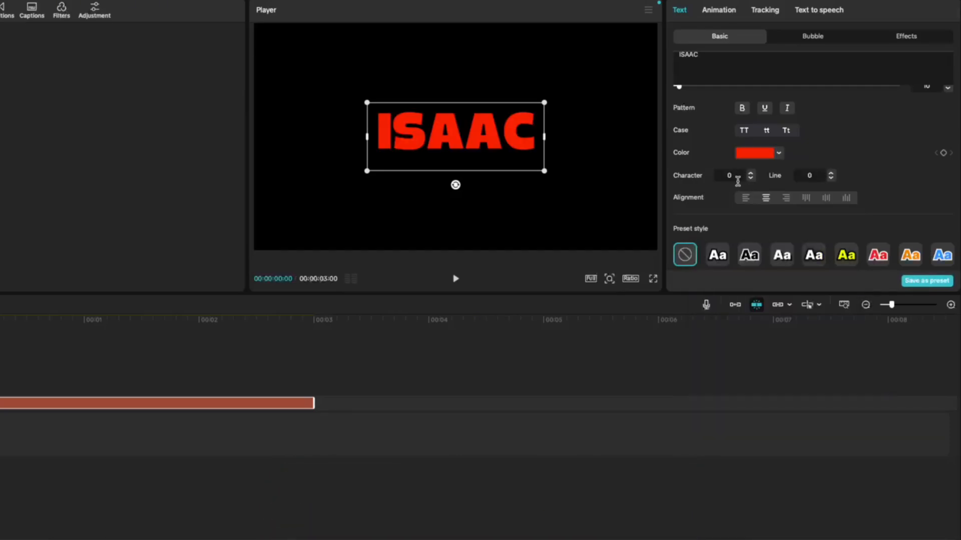
- Increase the text's character spacing to 6
click(749, 172)
click(749, 172)
click(749, 173)
click(749, 173)
click(750, 173)
click(749, 173)
- Repeat the name on a second line and try a wider line spacing
click(723, 66)
key(Return)
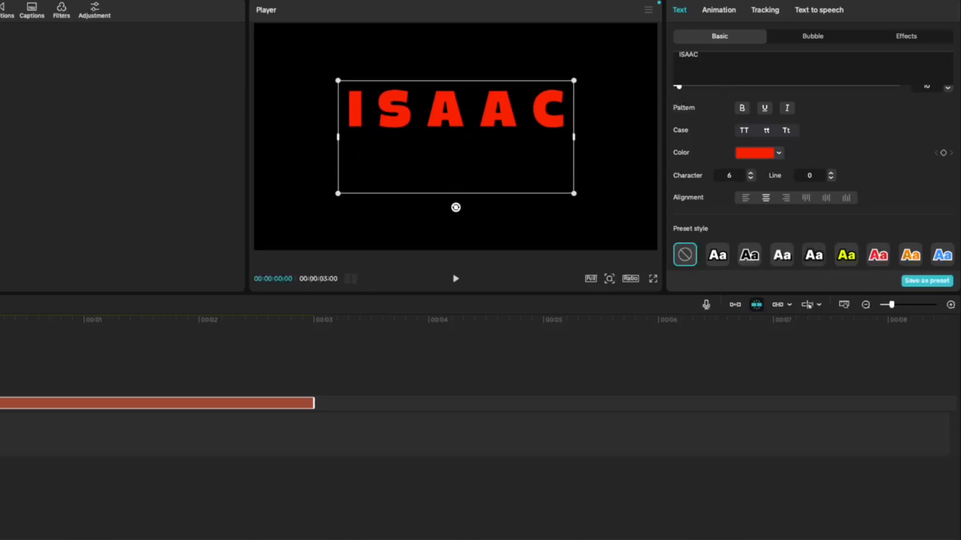
text(isaac)
click(830, 173)
click(831, 172)
click(830, 172)
click(830, 172)
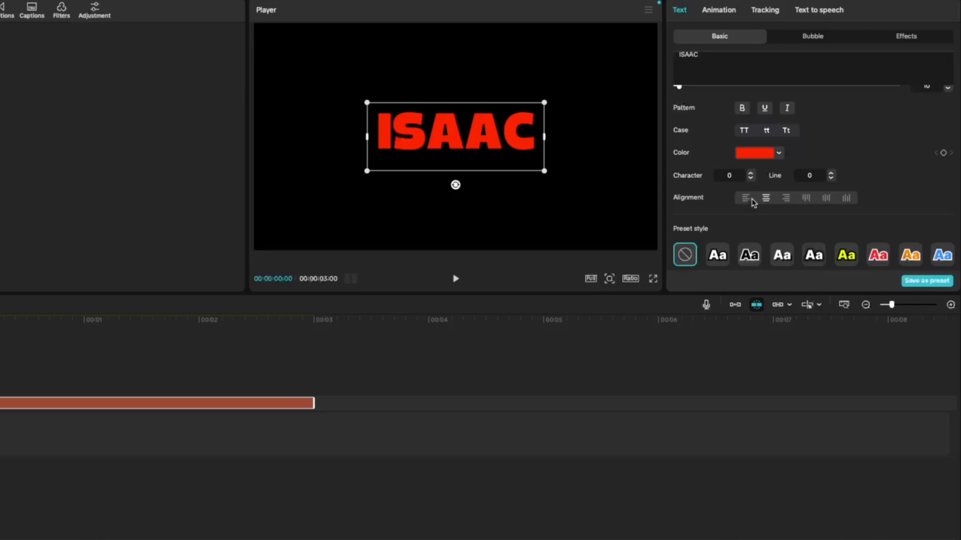
- Expand the text to three lines, with EDITED and BY above the name
click(752, 199)
click(676, 55)
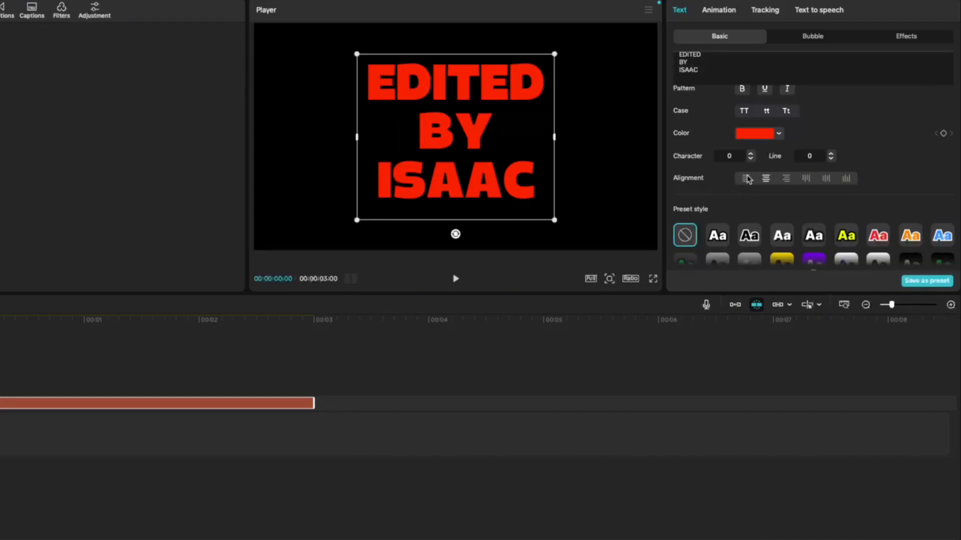
- Try right alignment and the vertical alignments on the three-line text, and return it to centered alignment
click(785, 179)
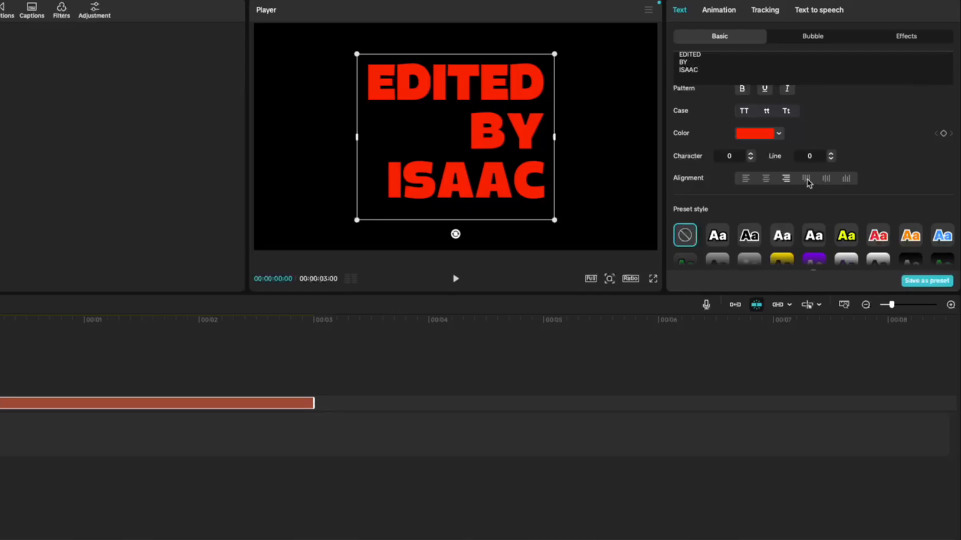
click(805, 178)
click(825, 178)
click(846, 179)
click(766, 178)
- Try several preset styles and apply the white text style with a green glow
scroll(705, 170, down, 2)
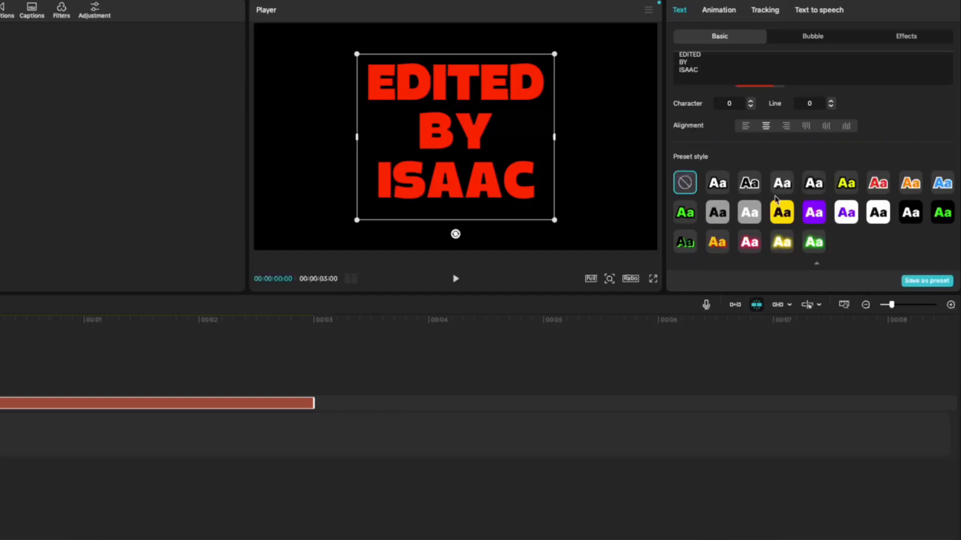
click(846, 184)
click(879, 183)
click(911, 183)
click(946, 185)
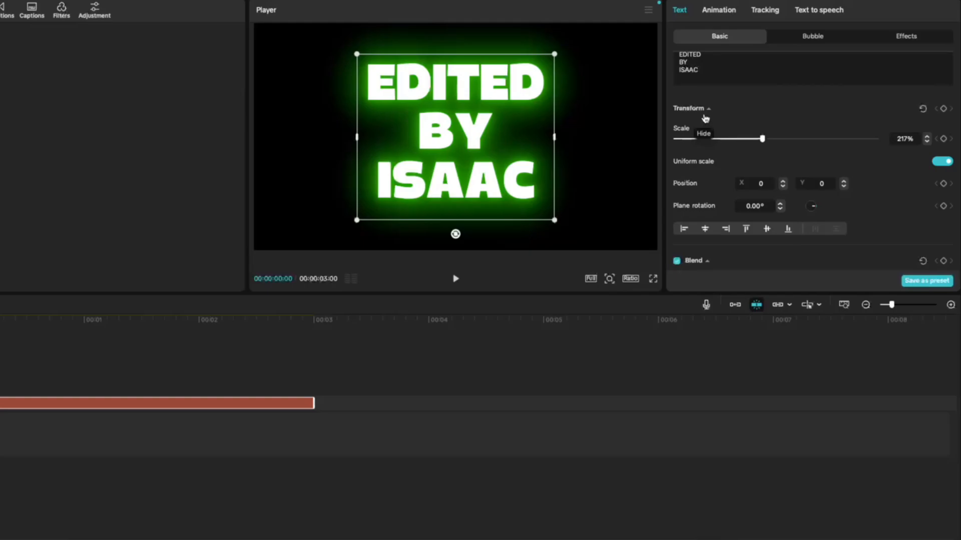
- Scale the text to 200%, and try shifting its position and rotating it, undoing the trial change
mouse_move(761, 139)
mouse_down()
mouse_move(787, 138)
mouse_move(755, 139)
mouse_up()
click(783, 181)
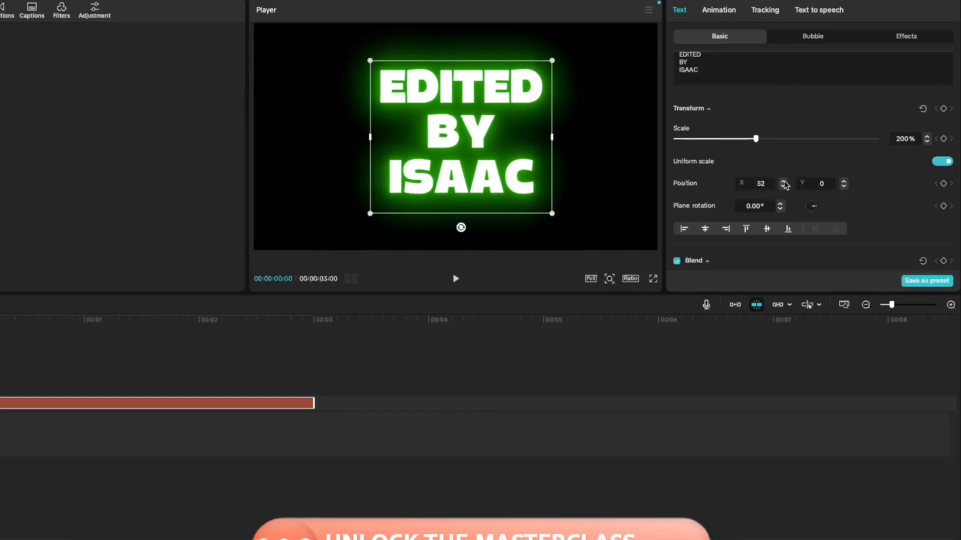
click(844, 188)
drag(815, 207, 831, 190)
key(super+z)
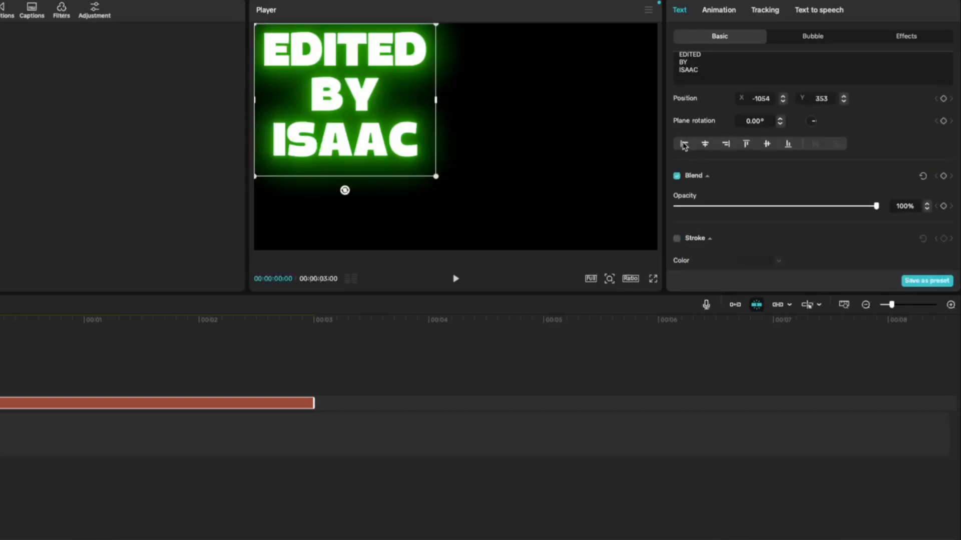
- Try aligning the text to different parts of the frame and varying its opacity, ending at 100% opacity
click(705, 144)
click(726, 144)
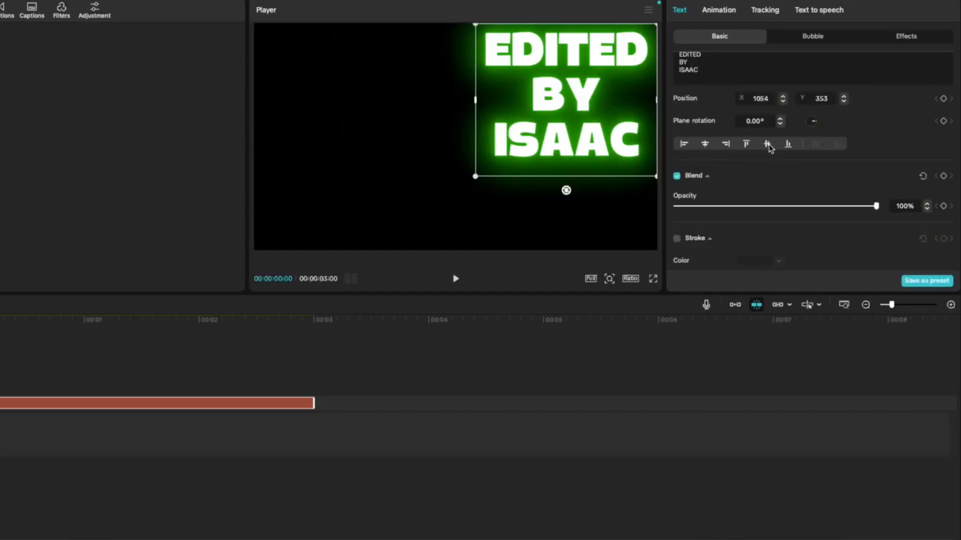
click(788, 144)
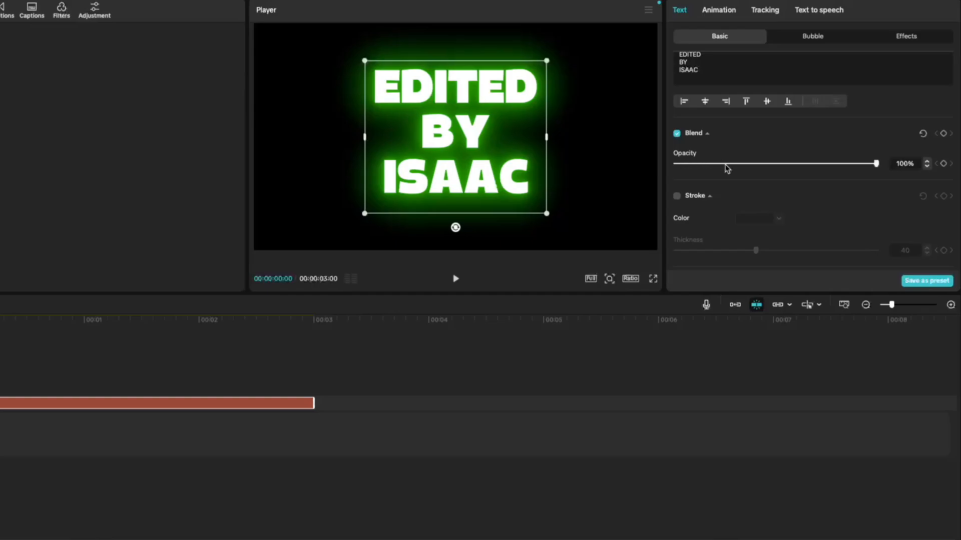
mouse_move(875, 163)
mouse_down()
mouse_move(655, 163)
mouse_move(879, 173)
mouse_up()
- Enable a stroke on the text, color it red and vary its thickness
scroll(851, 172, down, 2)
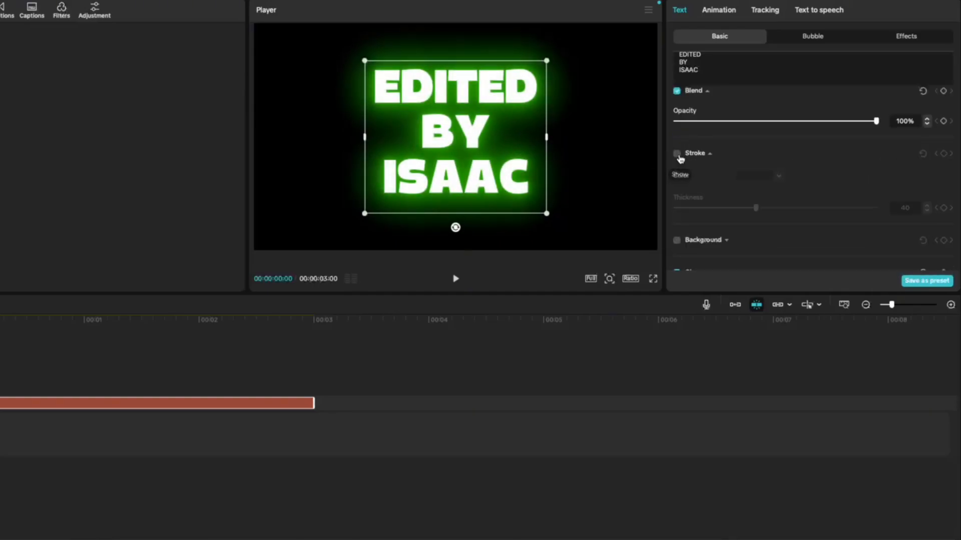
click(677, 154)
click(755, 176)
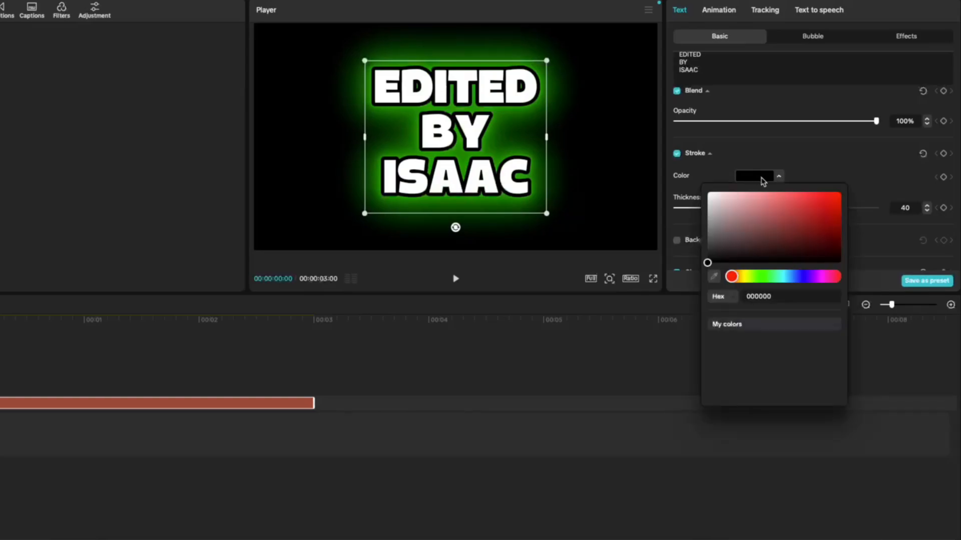
click(785, 216)
drag(785, 217, 860, 178)
click(860, 178)
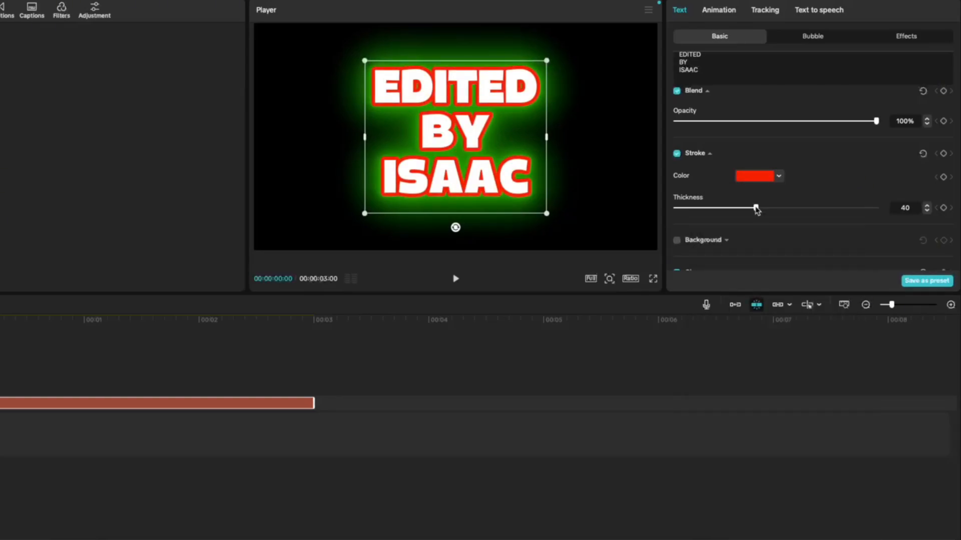
mouse_move(760, 207)
mouse_down()
mouse_move(806, 208)
mouse_move(769, 204)
mouse_up()
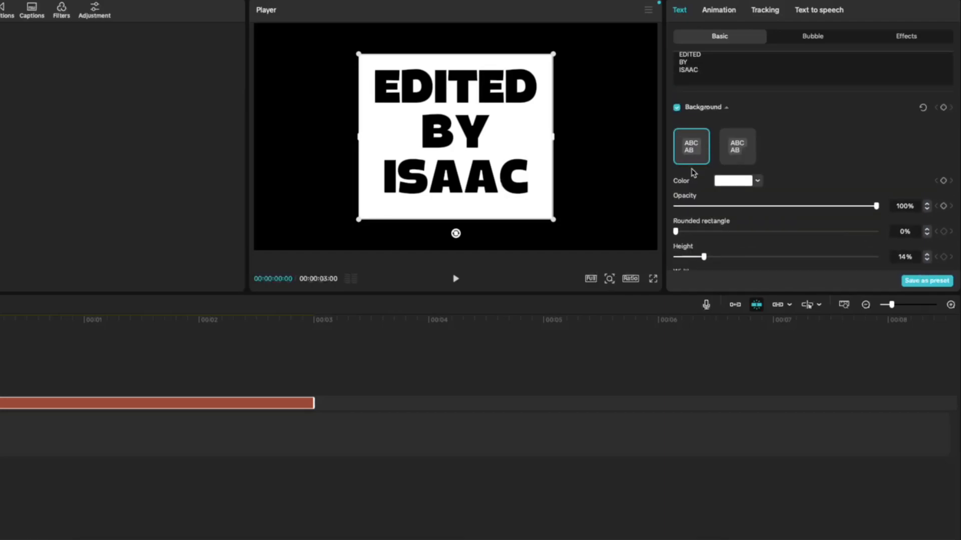
- Color the text's background light pink and vary its opacity, keeping it at 100%
scroll(693, 173, down, 2)
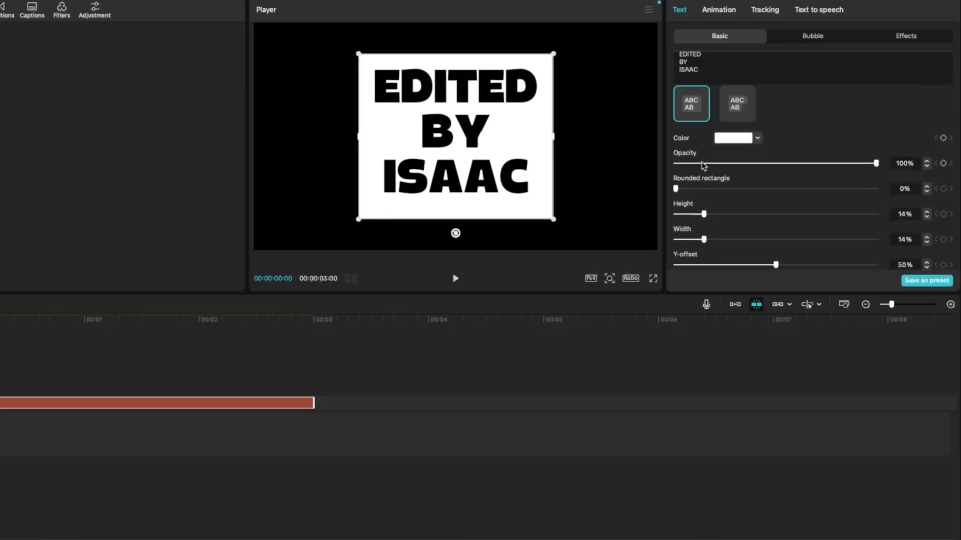
mouse_move(873, 166)
mouse_down()
mouse_move(708, 164)
mouse_move(876, 164)
mouse_up()
click(733, 138)
mouse_move(713, 190)
mouse_down()
mouse_move(825, 135)
mouse_move(732, 119)
mouse_up()
click(869, 161)
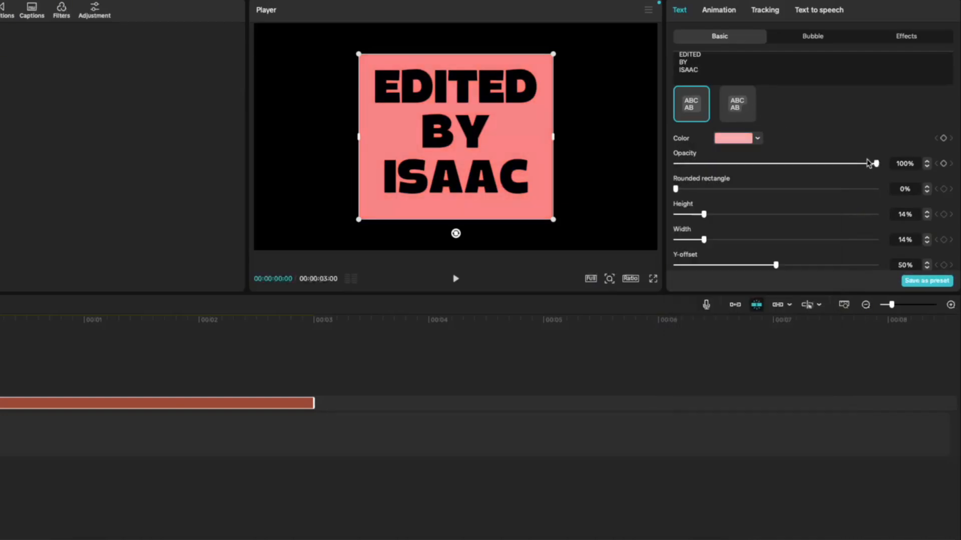
mouse_move(876, 166)
mouse_down()
mouse_move(682, 163)
mouse_move(876, 164)
mouse_up()
- Set the background's height to 59%, width to 72%, Y-offset to 43% and X-offset to 37%
drag(676, 189, 793, 215)
drag(703, 239, 749, 247)
scroll(819, 240, down, 2)
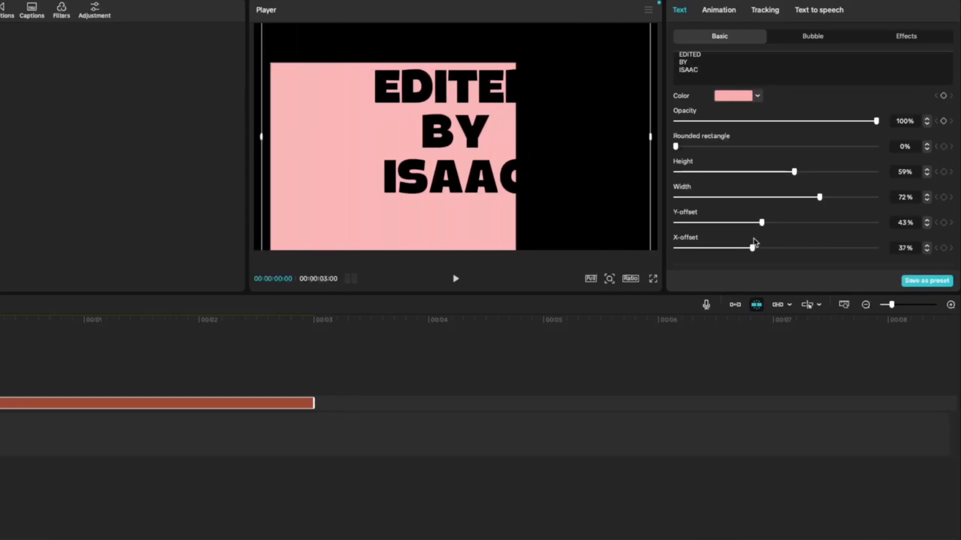
- Switch to the background style that hugs each line and vary its corner rounding and size
scroll(746, 150, up, 2)
click(738, 109)
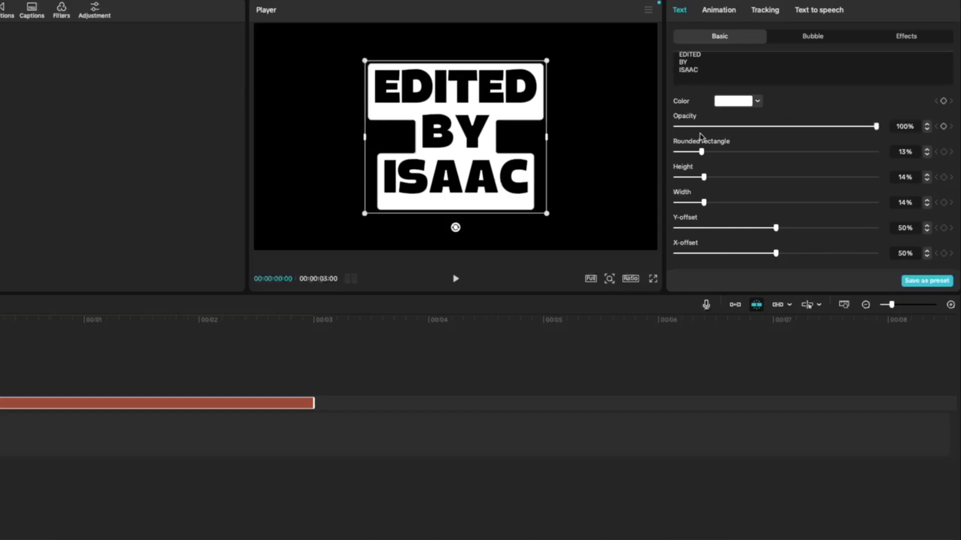
drag(701, 151, 833, 153)
drag(704, 177, 729, 203)
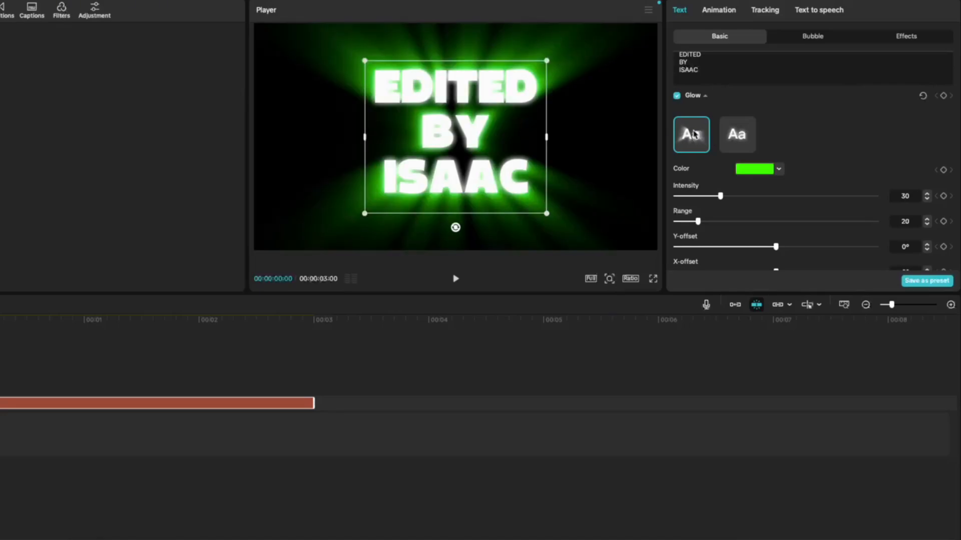
- Compare the two glow styles, keep the light-ray style and set its color to blue 0090FF
click(732, 138)
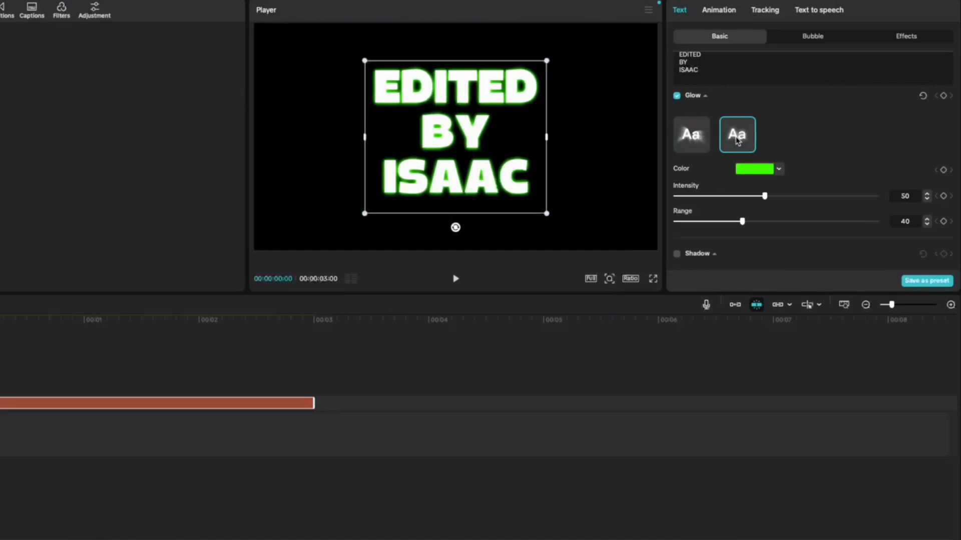
click(698, 139)
click(779, 169)
click(726, 349)
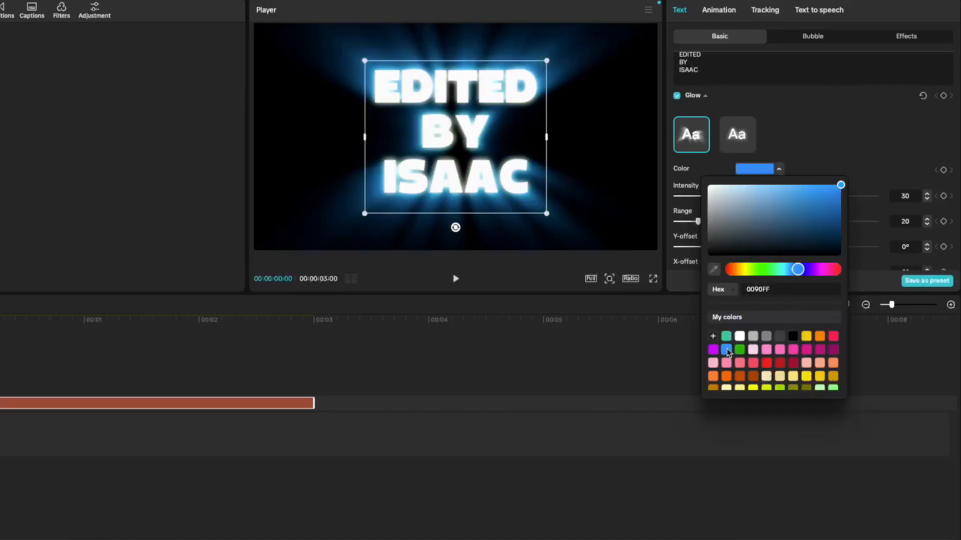
click(814, 165)
- Set the blue glow's intensity to 23 and its range to 100
scroll(713, 155, down, 2)
drag(720, 153, 767, 153)
drag(698, 179, 841, 180)
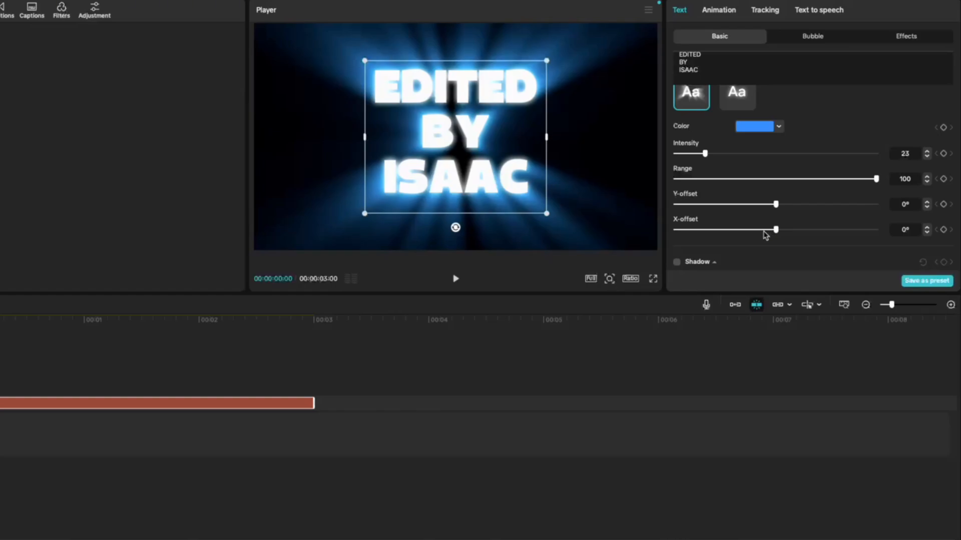
- Try shifting the glow with its X-offset and Y-offset, and re-center both
drag(775, 229, 842, 229)
drag(776, 204, 663, 207)
click(775, 229)
click(775, 205)
- Switch to the soft outline glow style and vary its intensity and range
click(742, 102)
drag(689, 153, 875, 154)
click(796, 179)
drag(799, 179, 729, 154)
drag(876, 179, 798, 180)
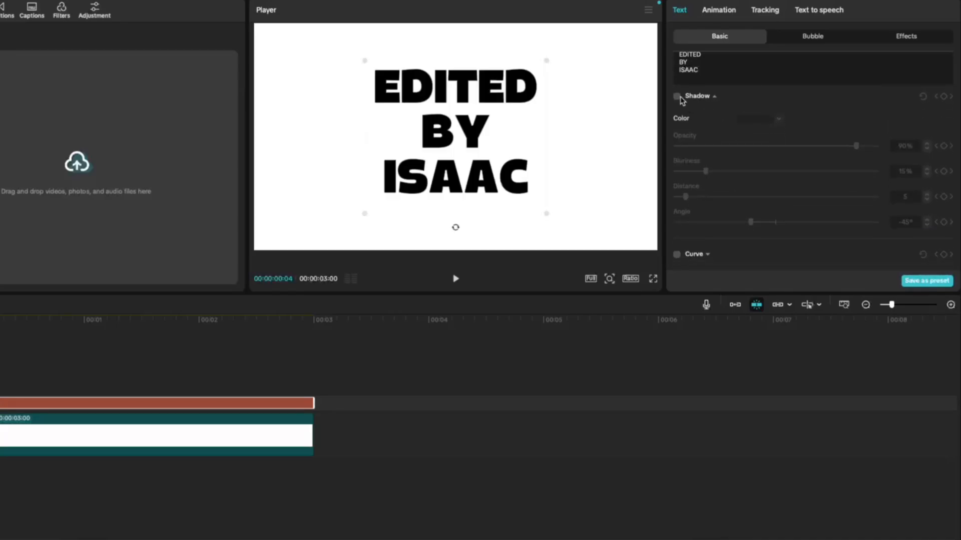
- Enable a shadow on the black text and try different shadow colors
click(676, 96)
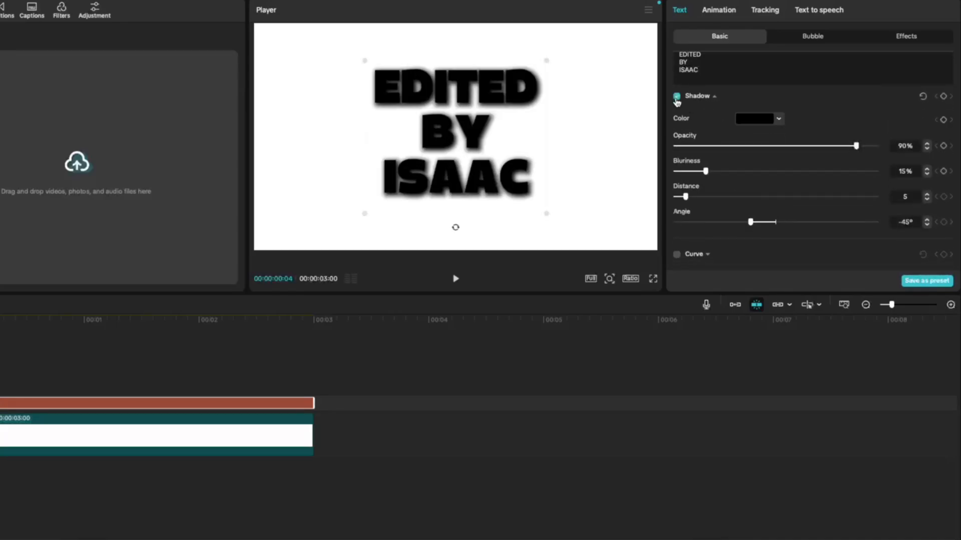
click(756, 118)
drag(739, 176, 808, 146)
click(714, 200)
- Vary the shadow's opacity, blurriness, distance and angle
click(858, 149)
drag(705, 172, 705, 197)
mouse_move(750, 222)
mouse_down()
mouse_move(806, 223)
mouse_move(755, 220)
mouse_up()
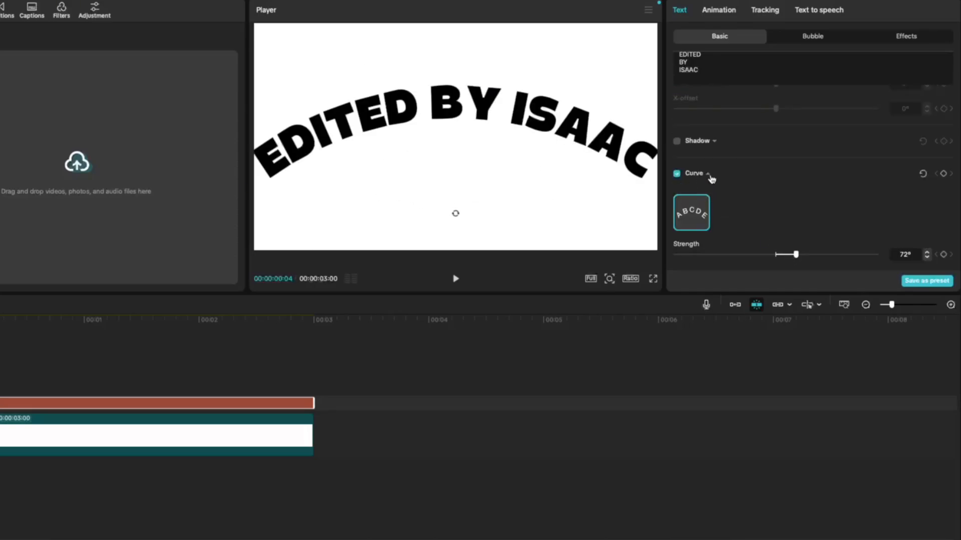
- Try a stronger curve on the text
drag(795, 254, 877, 251)
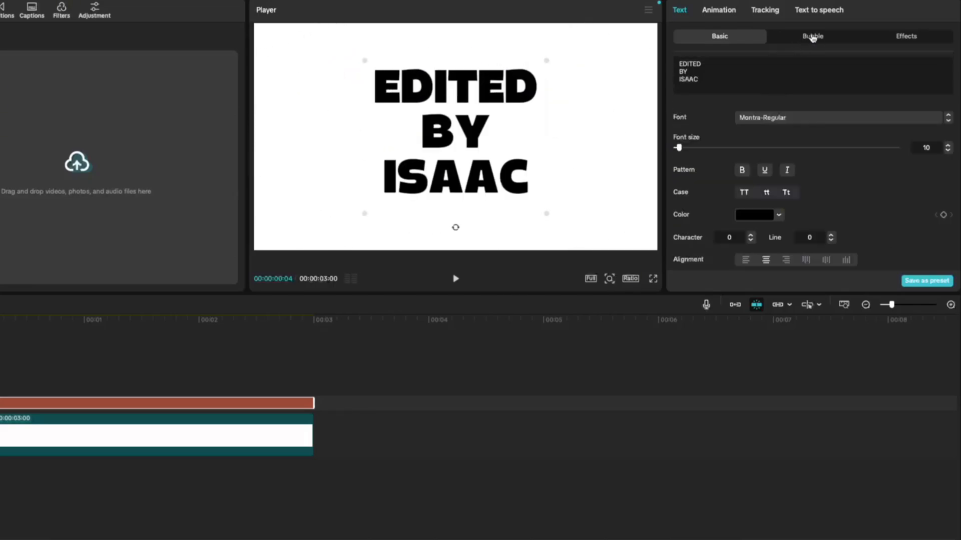
- Try several bubble styles behind the title text, including the comic starburst and the sale ticket
click(814, 39)
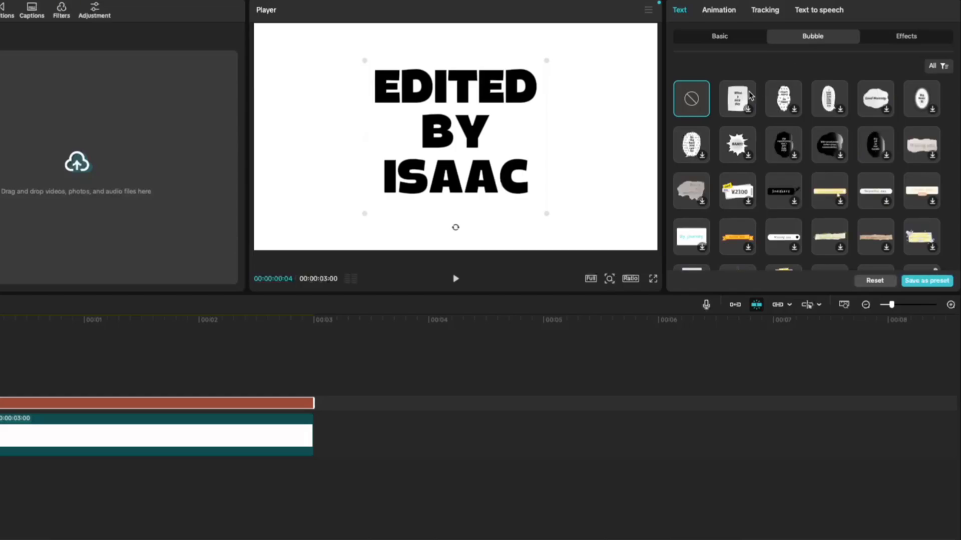
click(736, 98)
click(742, 146)
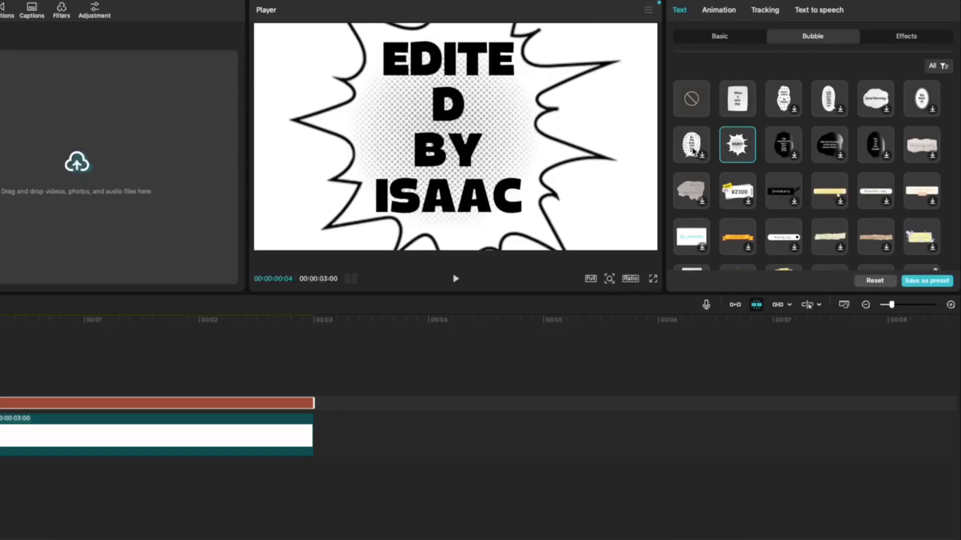
click(692, 146)
click(739, 189)
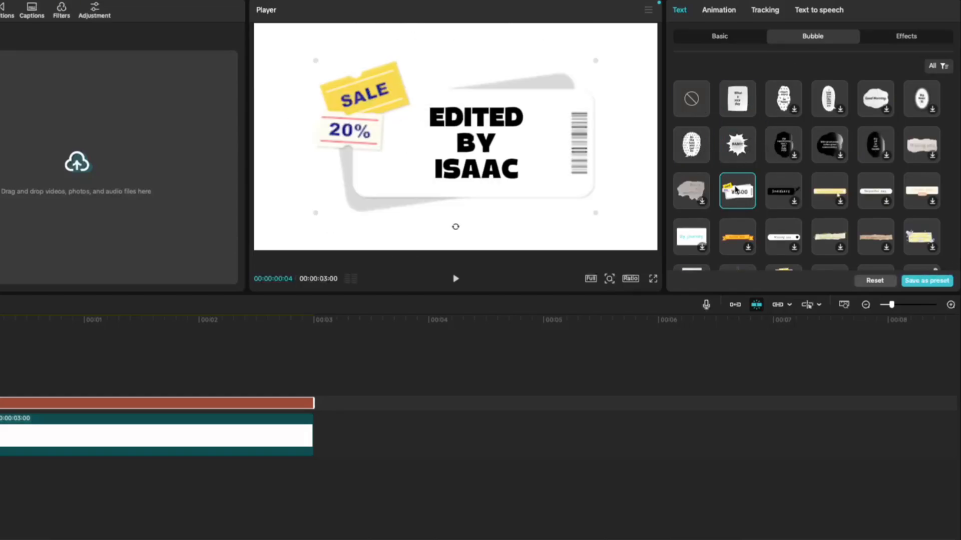
click(842, 99)
click(867, 98)
- Try several preset text effects on the title and apply a glossy blue one with a dark outline
click(906, 36)
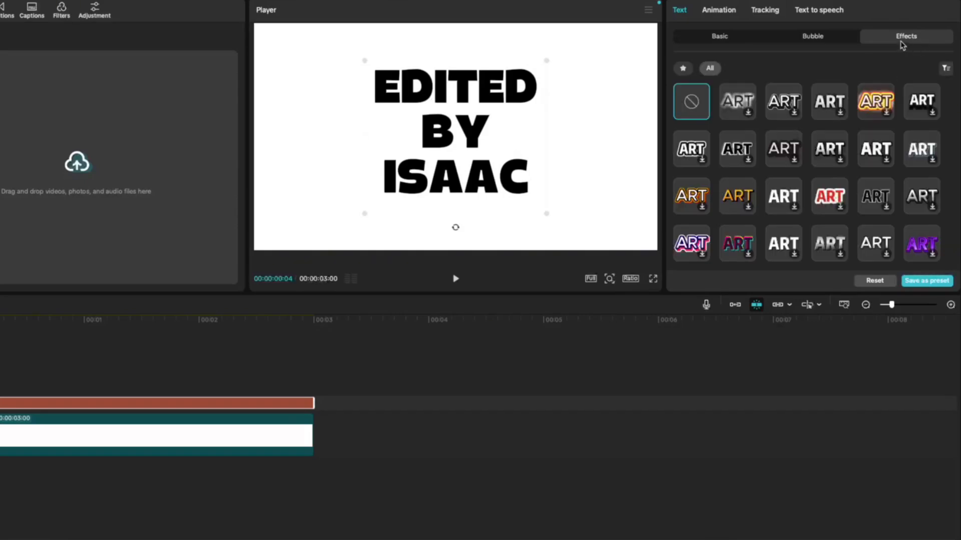
click(737, 99)
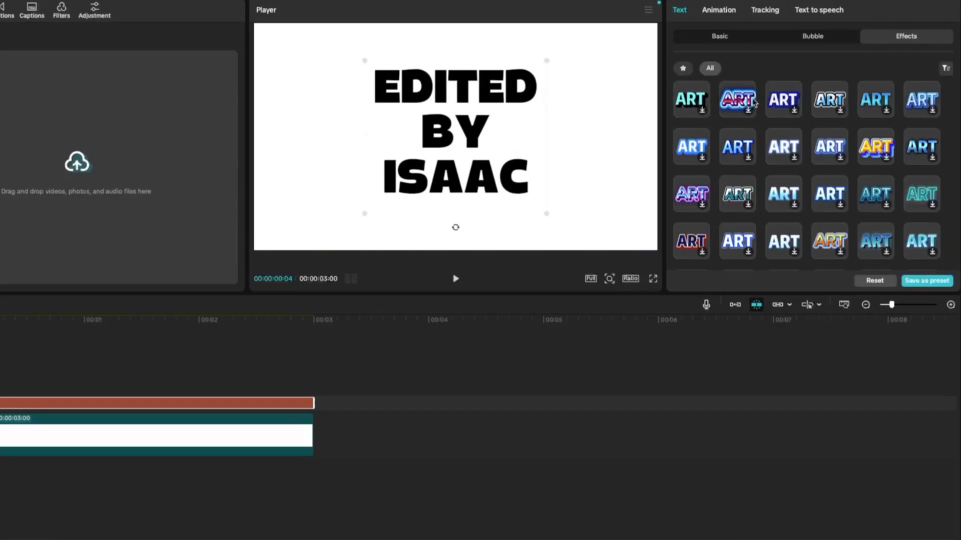
click(779, 99)
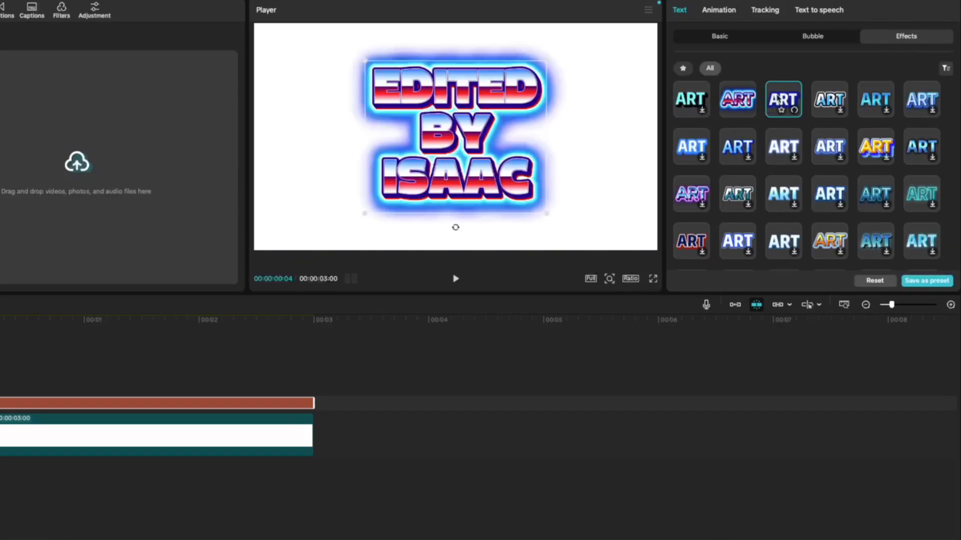
click(785, 150)
click(830, 146)
- Try the Fade In and Mini Zoom entrance animations, then apply Squeeze with a duration of 1.8 s
click(719, 11)
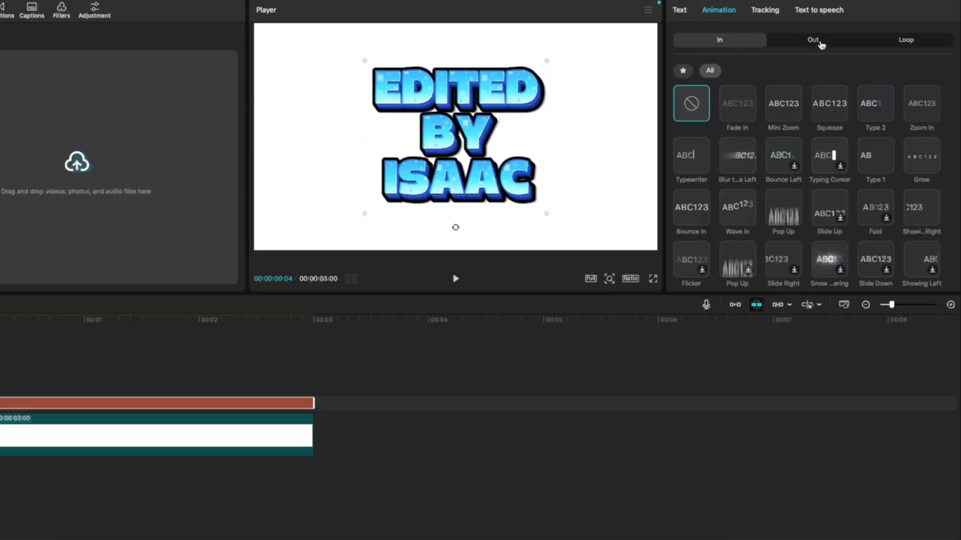
click(746, 98)
click(783, 103)
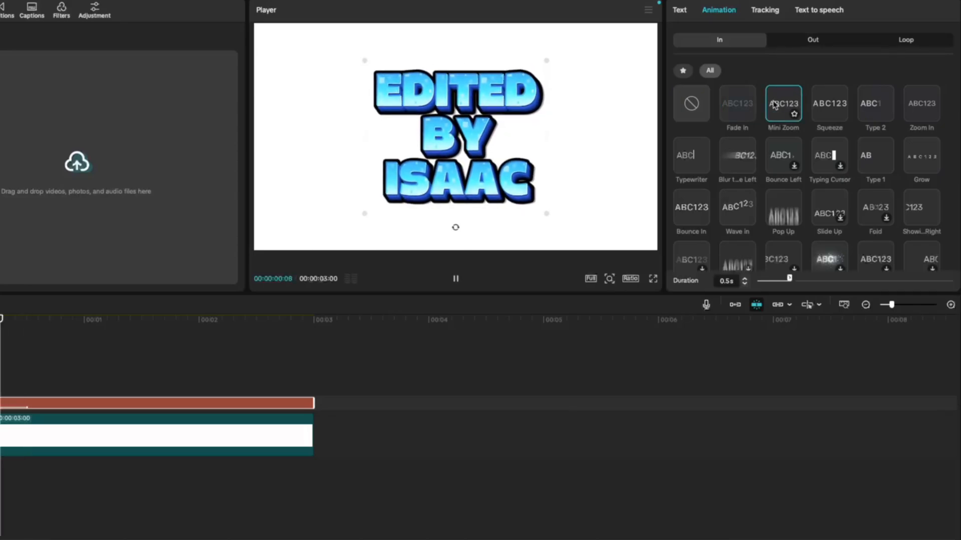
drag(791, 283, 876, 281)
click(824, 99)
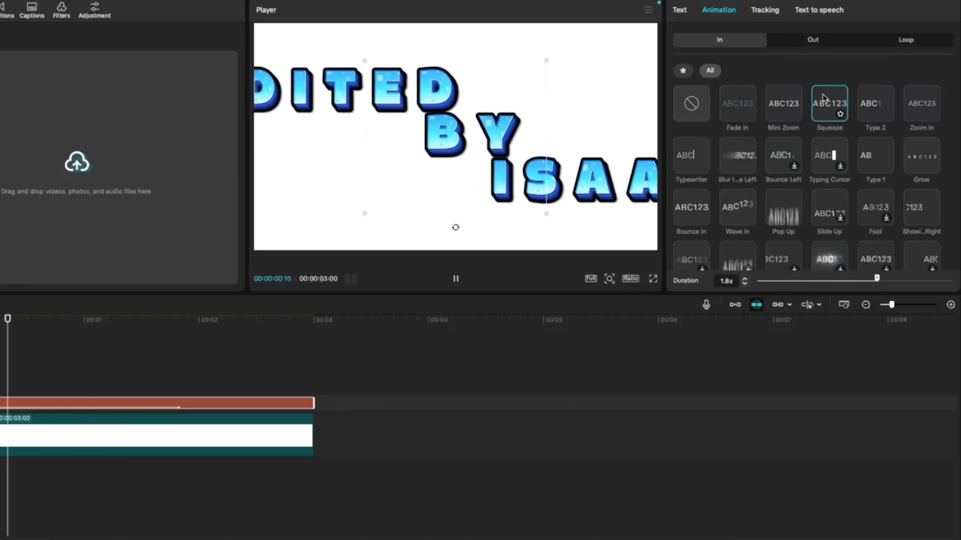
- Give the title a Grow exit animation lasting 1.2 s and try the Jiggly loop animation
click(811, 41)
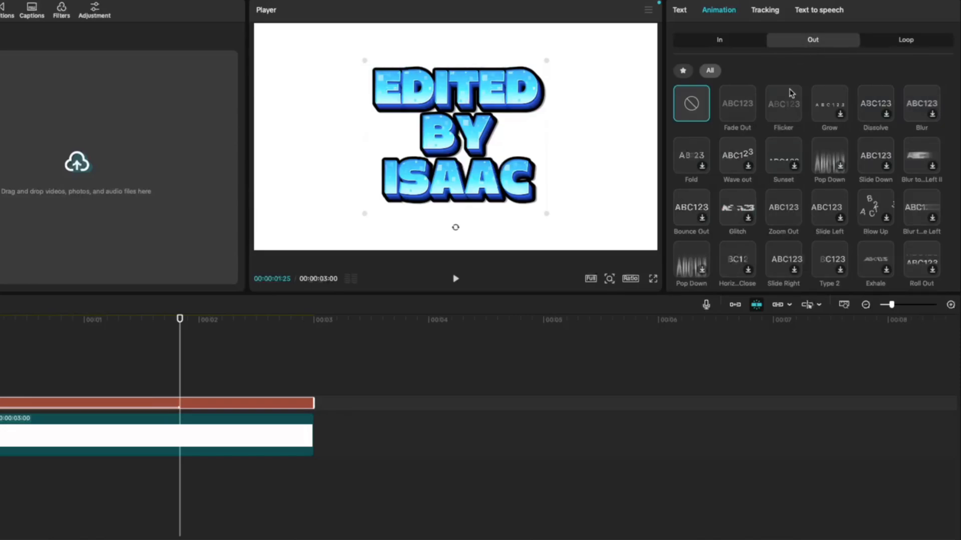
click(783, 104)
click(829, 104)
drag(885, 283, 850, 283)
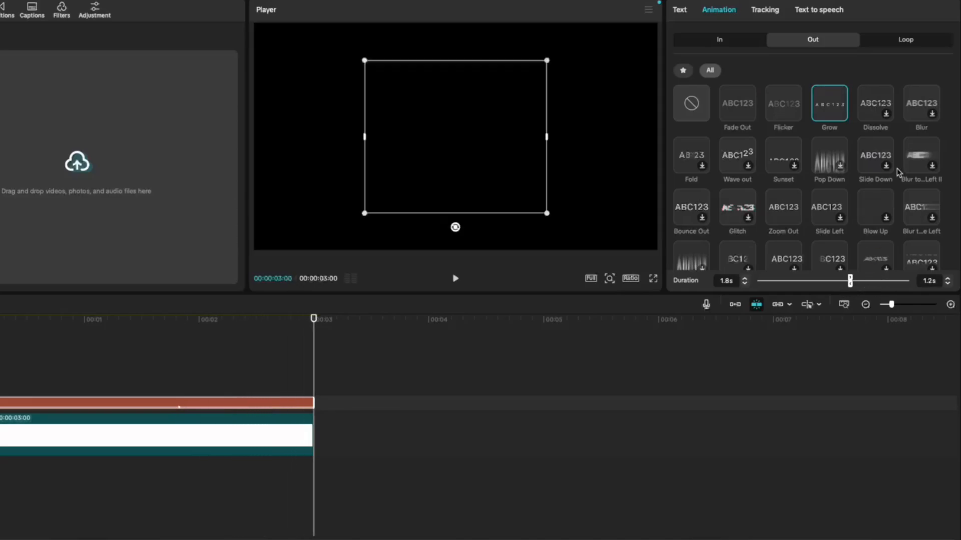
click(906, 39)
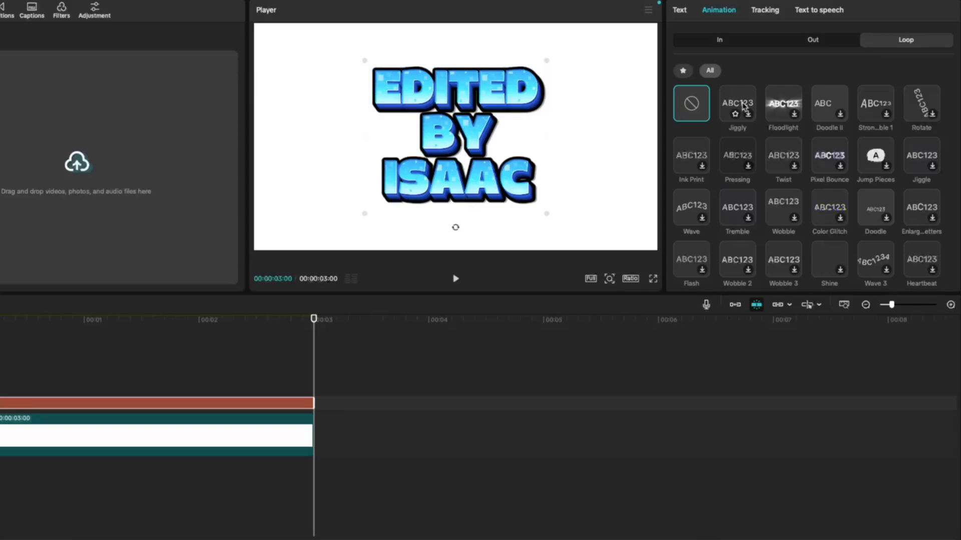
click(741, 104)
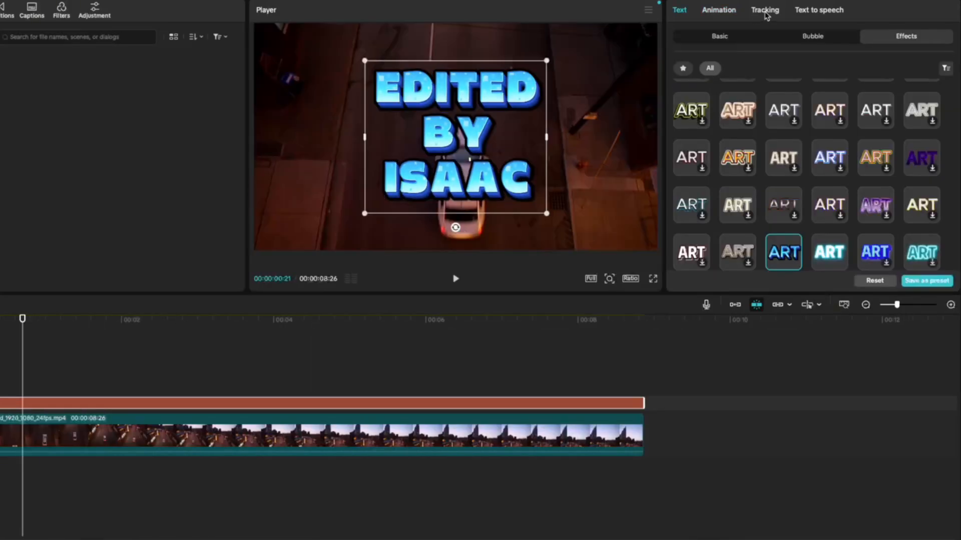
- Turn on motion tracking for the title over the street video and place the tracking box on the car
click(764, 11)
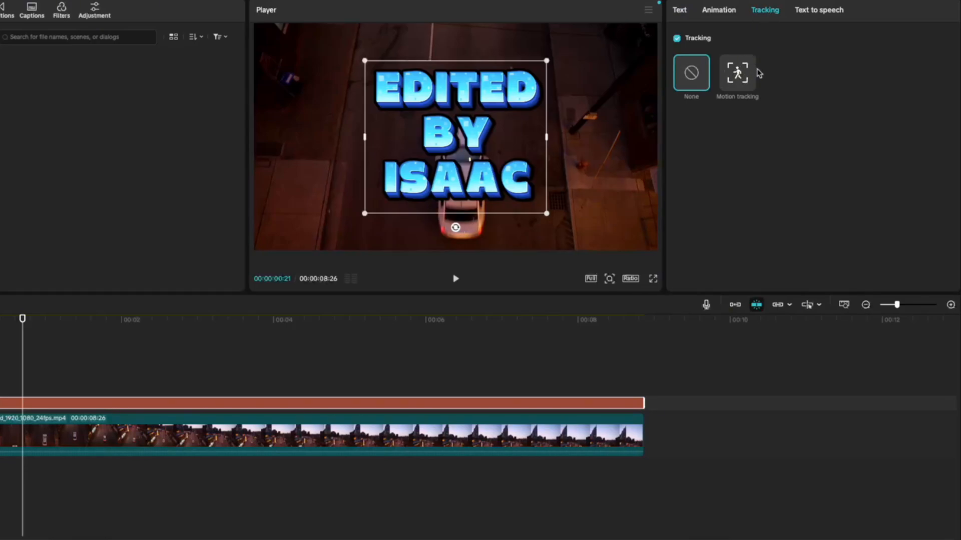
click(740, 74)
drag(469, 180, 473, 185)
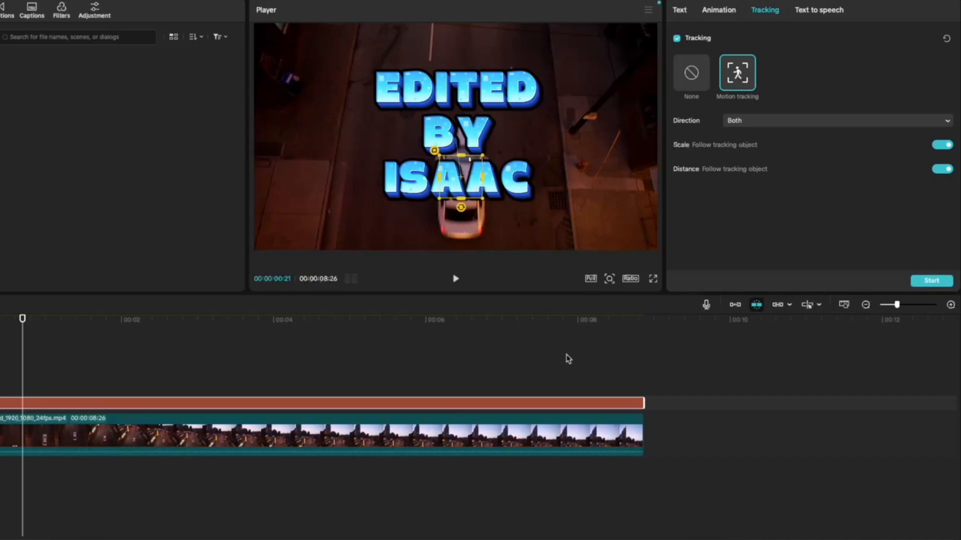
- Move the title lower over the car, run the motion tracking in both directions and play the result
click(678, 10)
click(764, 10)
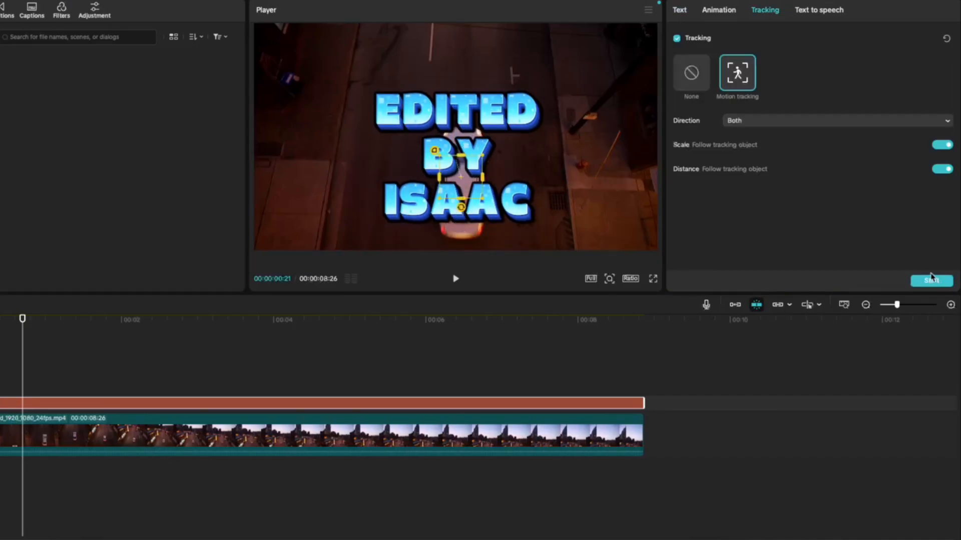
click(933, 282)
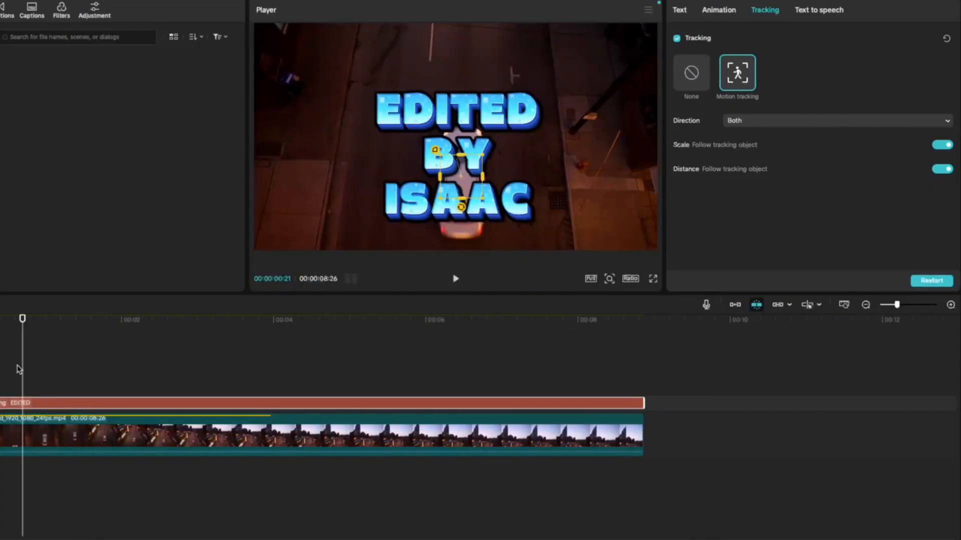
key(space)
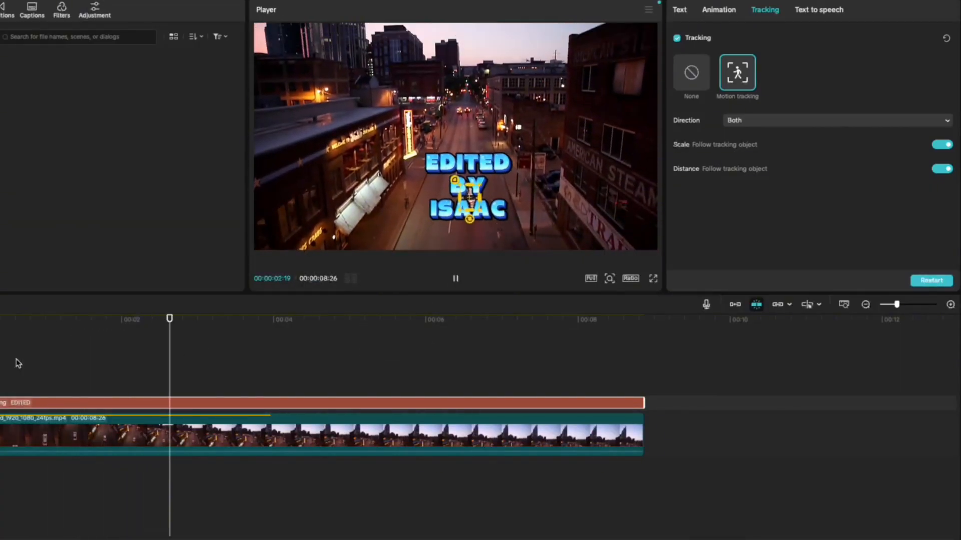
- Open the text-to-speech voices for the title
click(807, 11)
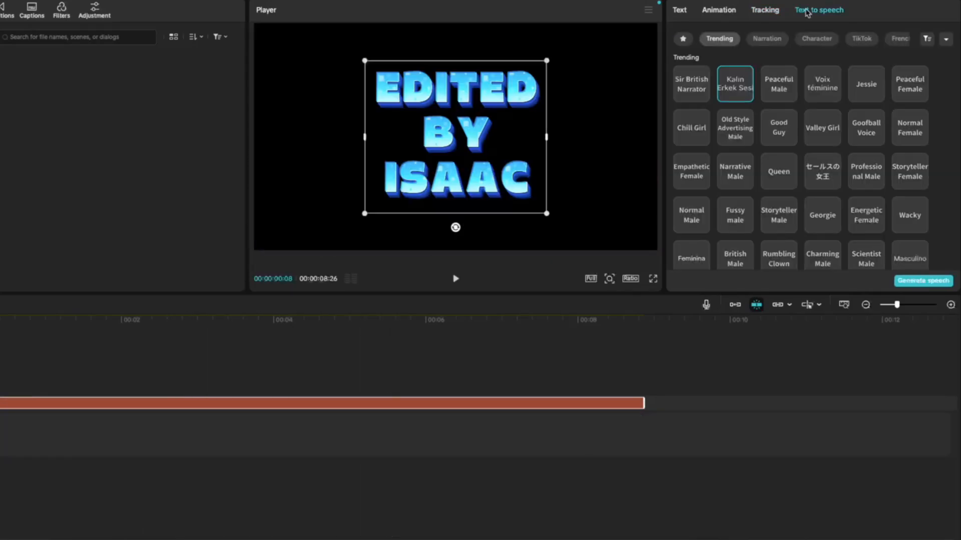